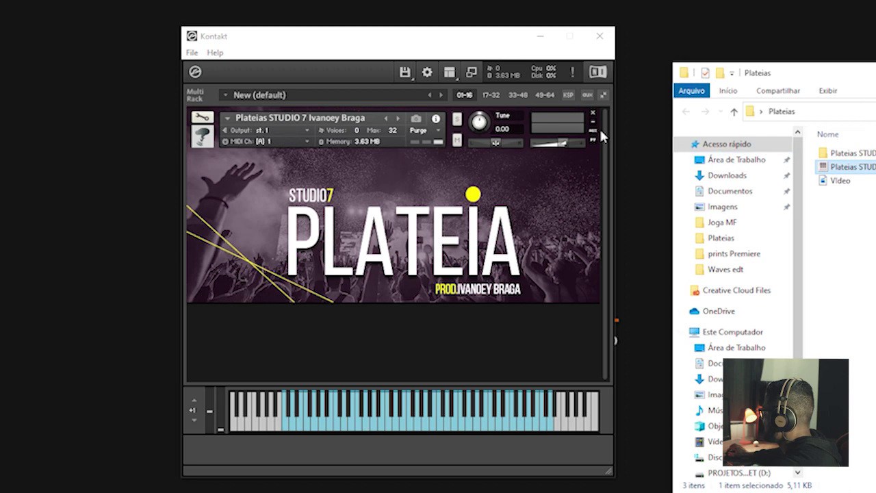
Step: Remove the loaded instrument from the Kontakt rack and load the Plateias STUDIO 7 instrument file from the Plateias folder
left_click(593, 112)
left_click_drag(497, 42, 470, 44)
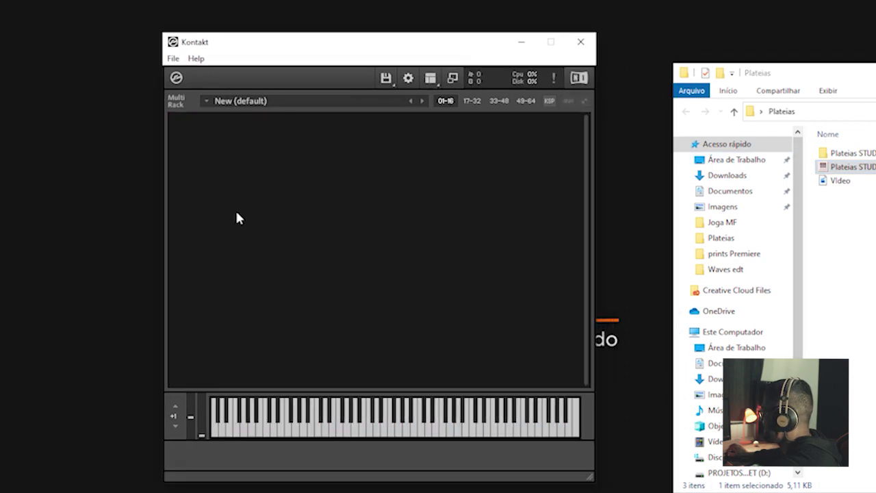
left_click_drag(875, 75, 867, 53)
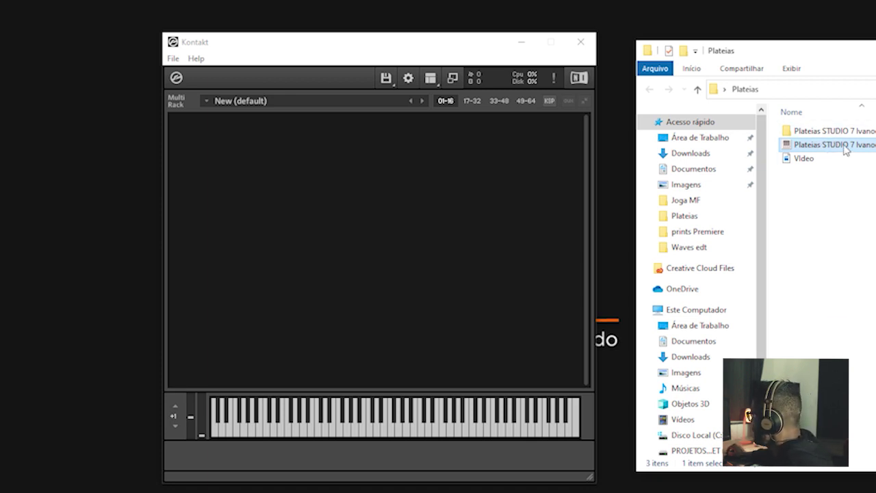
left_click_drag(843, 146, 376, 224)
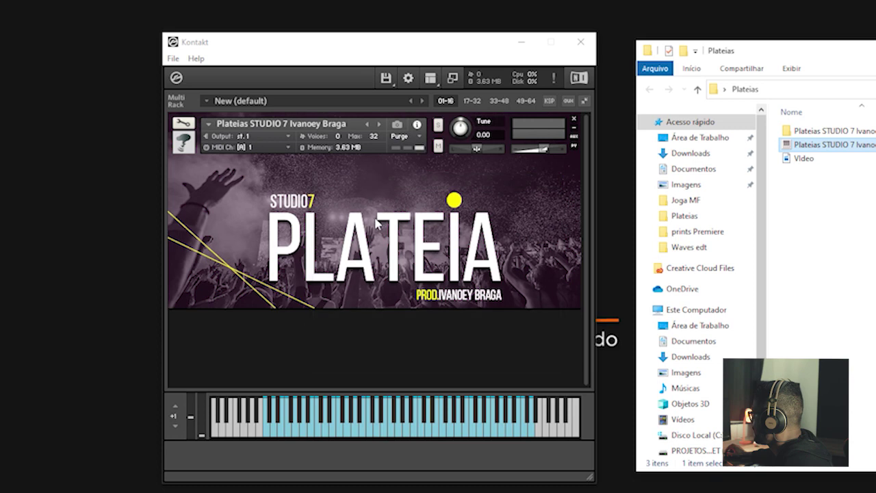
left_click(838, 41)
left_click_drag(370, 42, 478, 44)
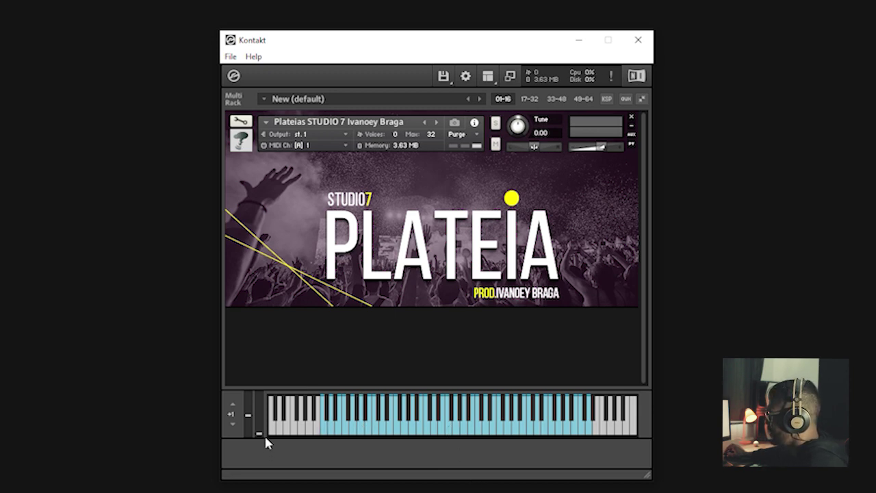
Step: Raise the modulation wheel, audition the Plateias crowd samples on the on-screen keyboard, and close standalone Kontakt
left_click_drag(260, 427, 296, 437)
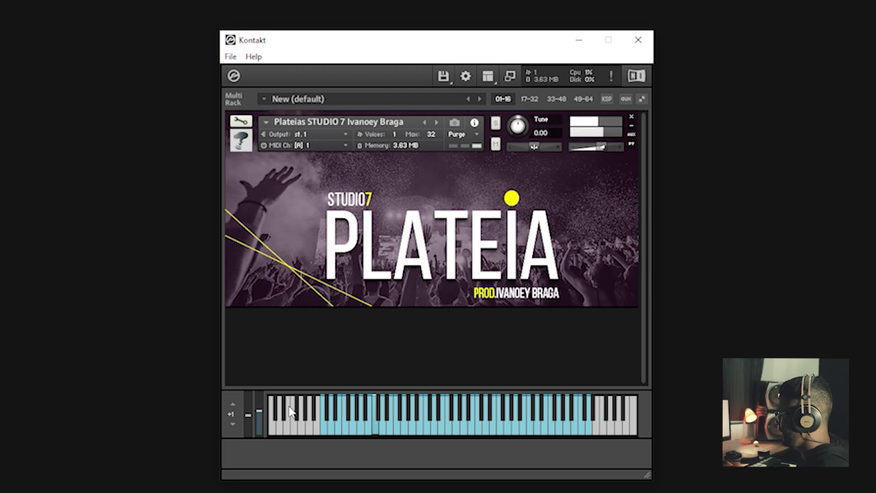
left_click(328, 435)
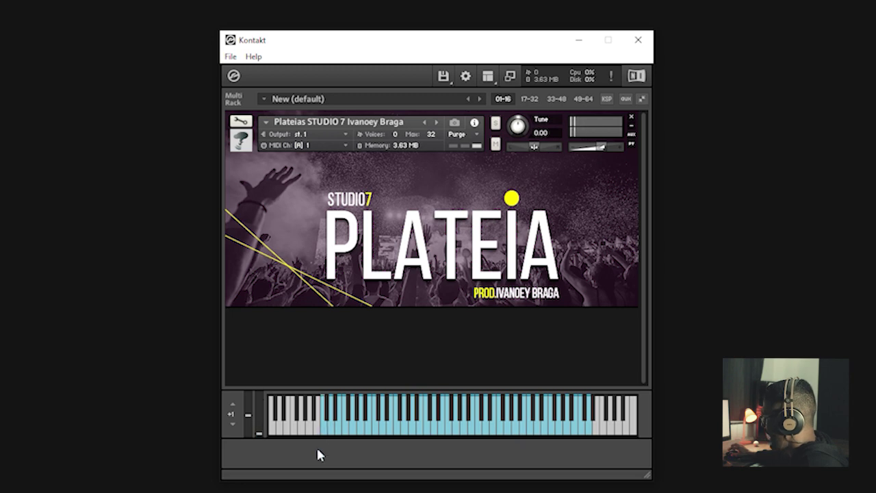
left_click(325, 431)
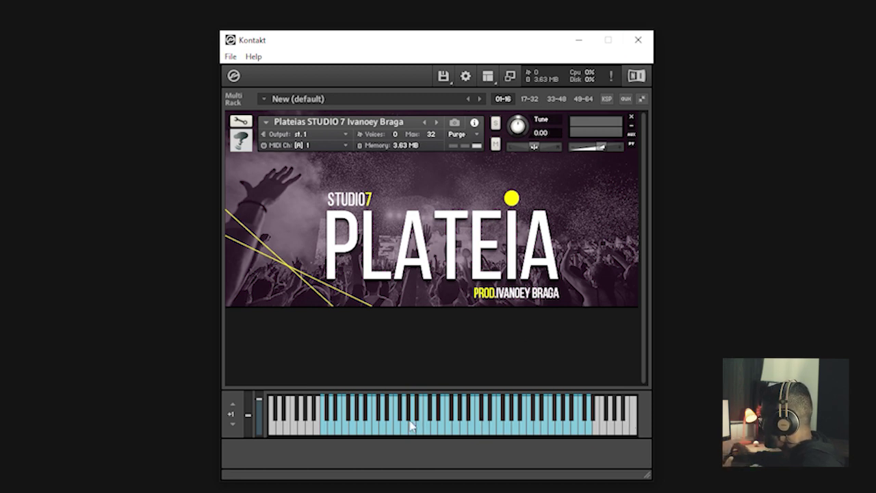
left_click(638, 40)
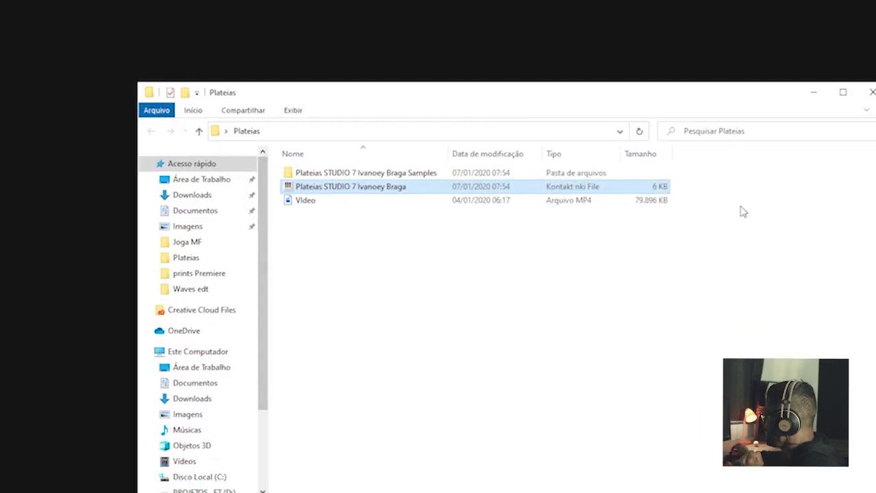
Step: View the combined properties of the Plateias STUDIO 7 samples folder and its Kontakt instrument file
left_click_drag(726, 170, 633, 184)
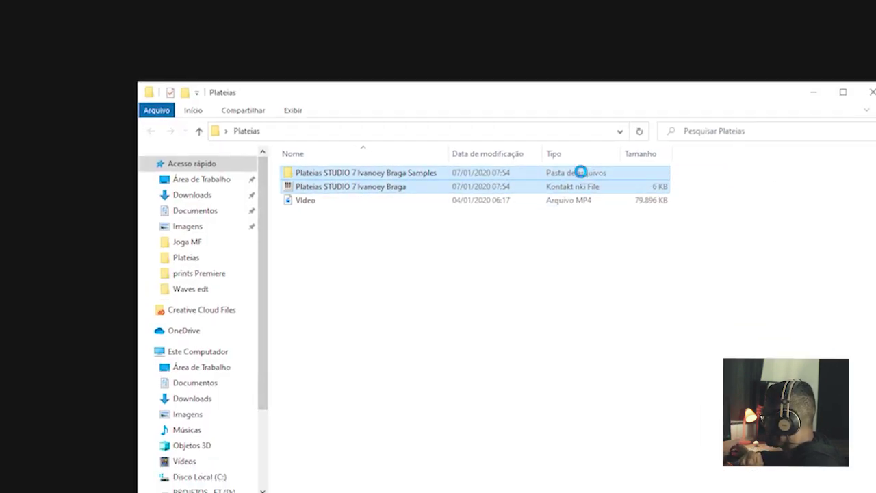
right_click(580, 172)
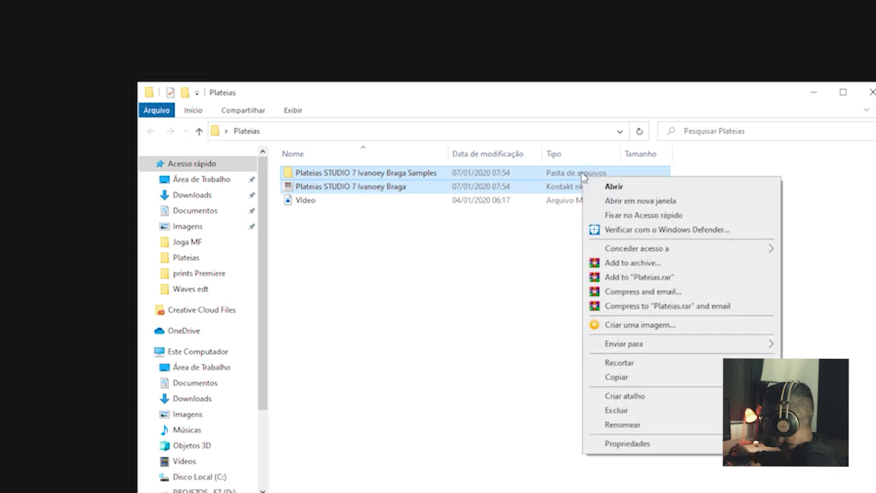
left_click(631, 445)
left_click(816, 186)
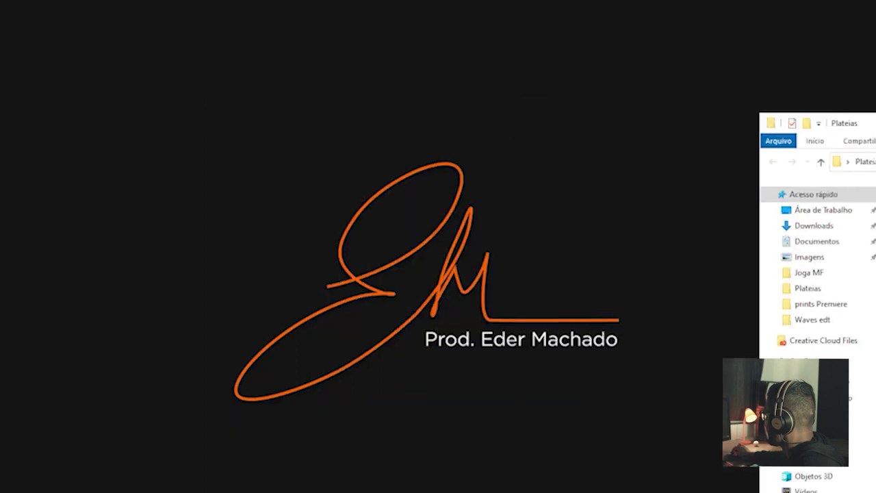
right_click(472, 14)
left_click(540, 53)
right_click(473, 53)
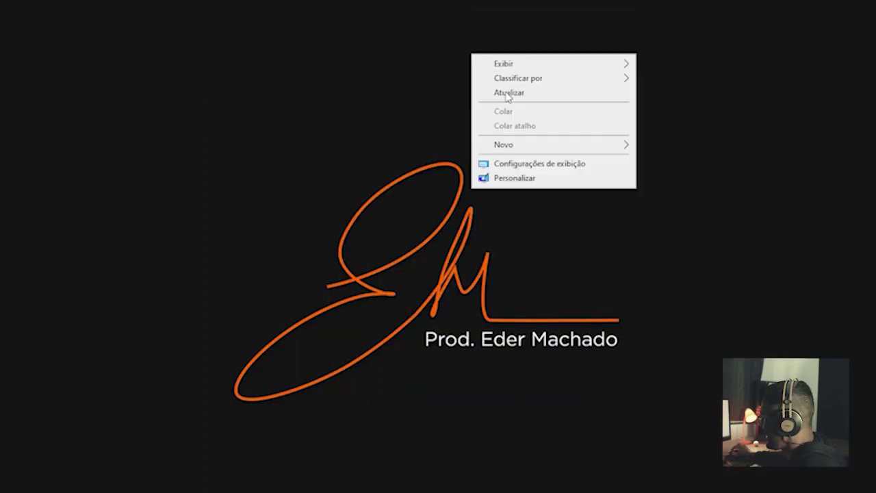
left_click(520, 92)
right_click(251, 258)
left_click(273, 297)
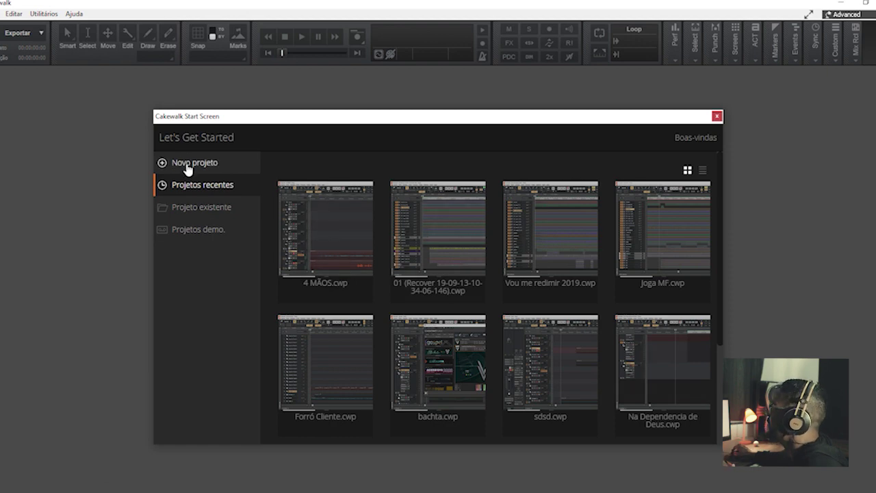
Step: In Cakewalk, create a new project with one audio and one MIDI track, and hide the plugin browser
left_click(186, 164)
left_click(368, 233)
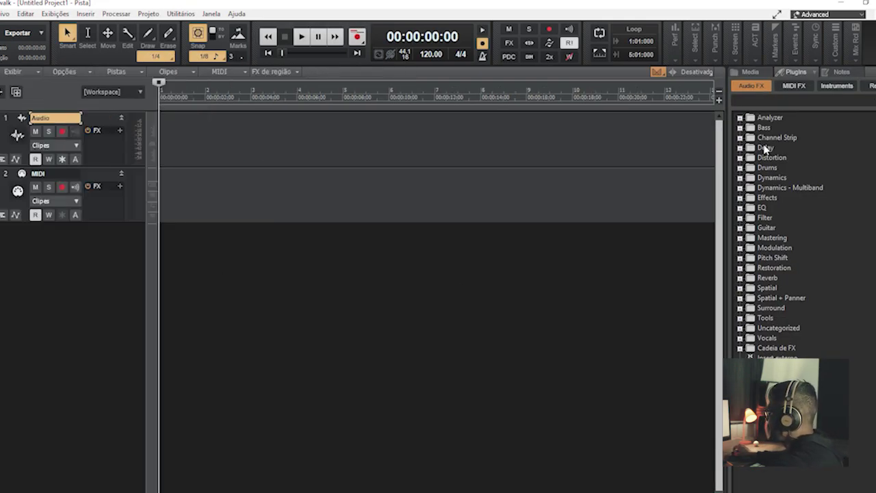
key("b")
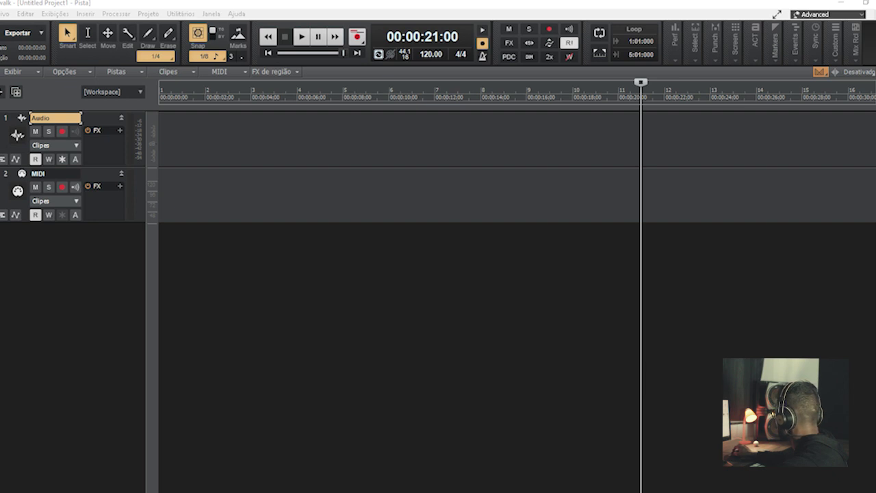
Step: Place the "ESPIRITO SANTO VEM mast (1)" audio at the start of the Audio track and preview it around 24 seconds
left_click_drag(710, 215, 162, 144)
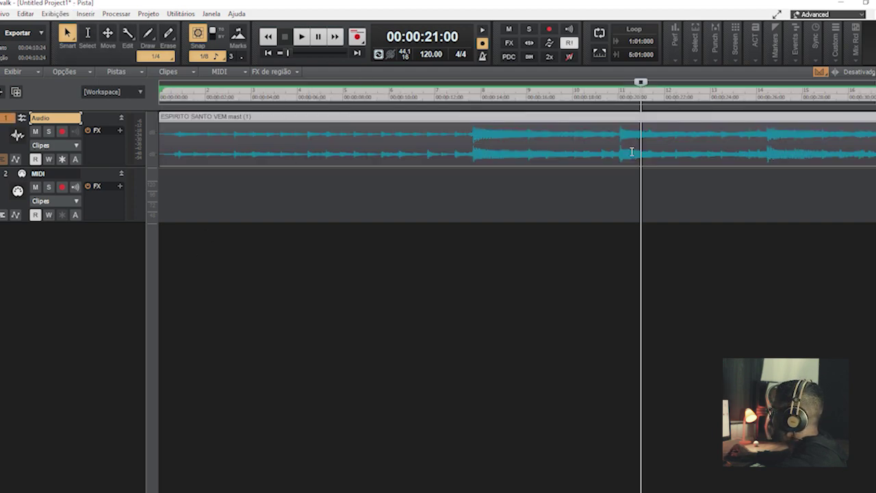
key("space")
key("space")
left_click(745, 97)
key("space")
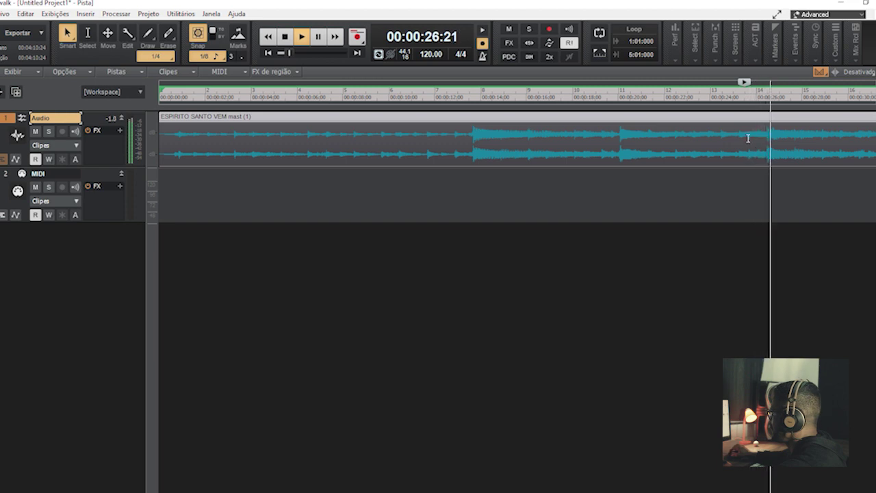
key("space")
left_click(722, 100)
Step: Insert Kontakt as a software synth with the default track options and move its window clear of the track headers
left_click(86, 14)
mouse_move(153, 53)
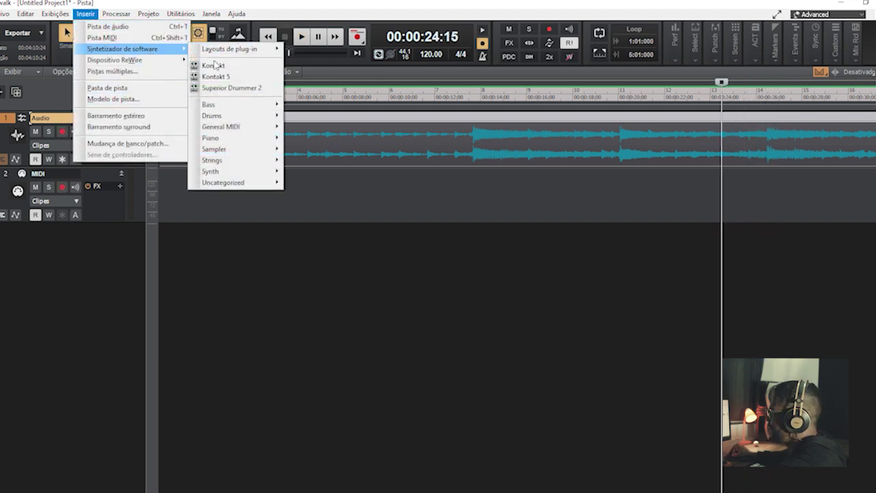
left_click(215, 65)
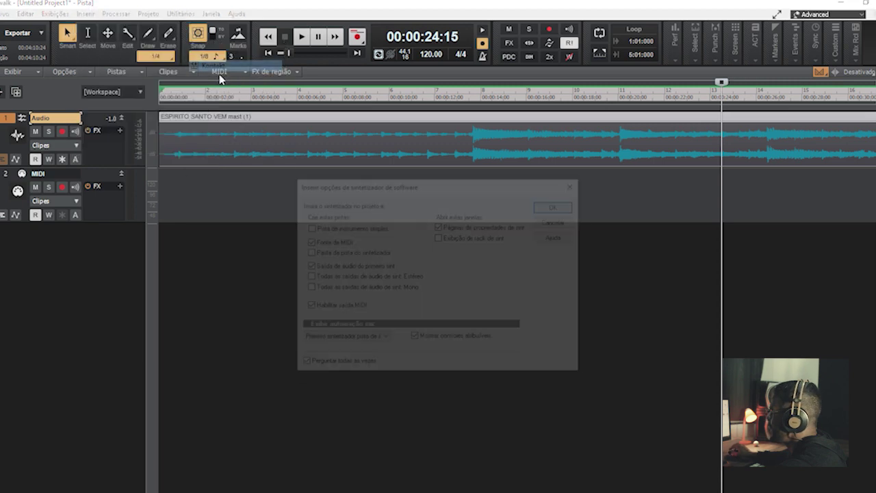
left_click(557, 205)
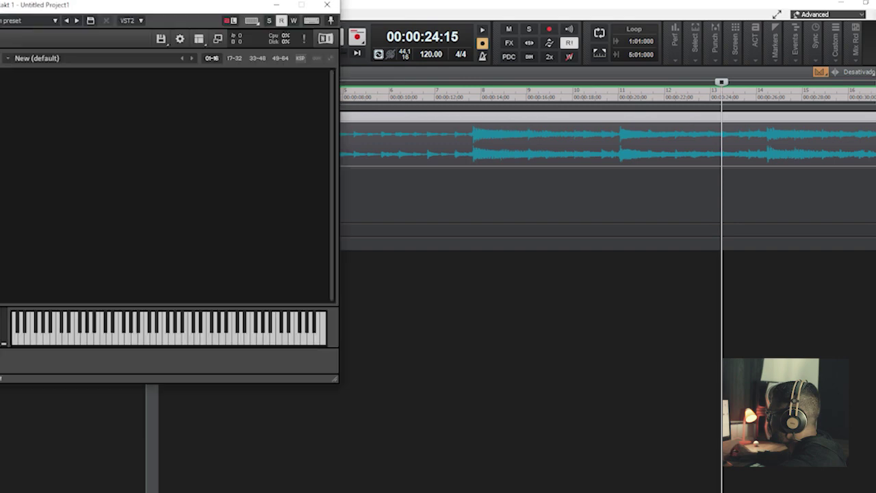
left_click_drag(202, 3, 484, 67)
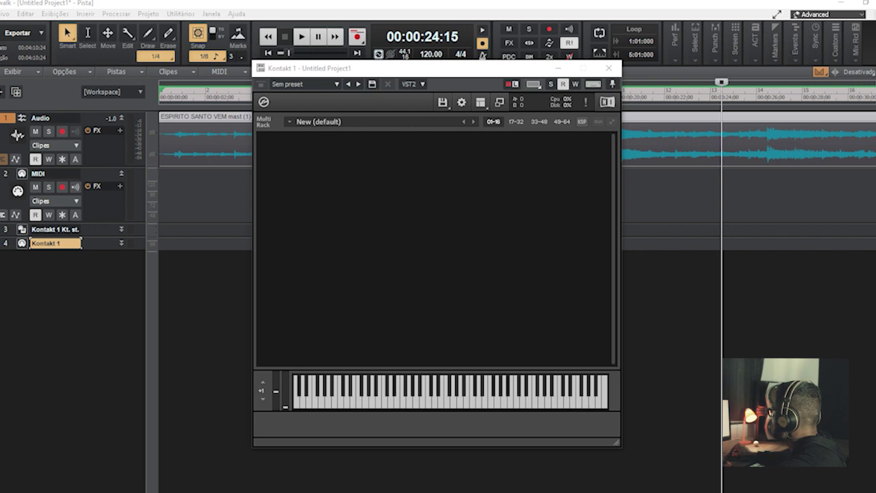
Step: Load the Plateias STUDIO 7 instrument file from the Plateias folder into the project's Kontakt rack
left_click_drag(714, 158, 462, 219)
key("alt+Tab")
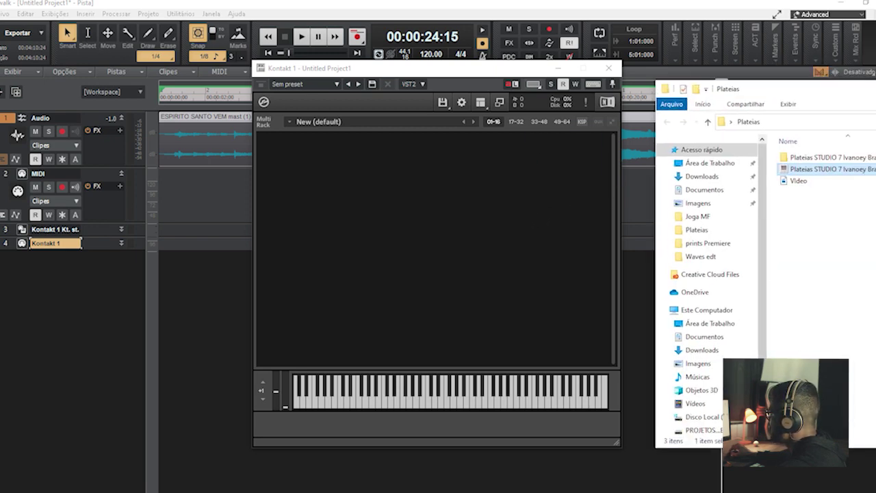
left_click_drag(815, 172, 463, 223)
key("alt+Tab")
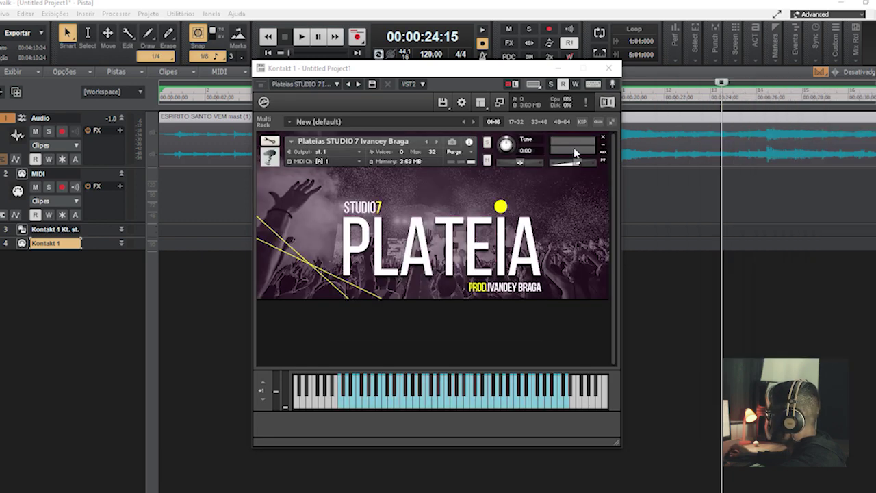
left_click(507, 71)
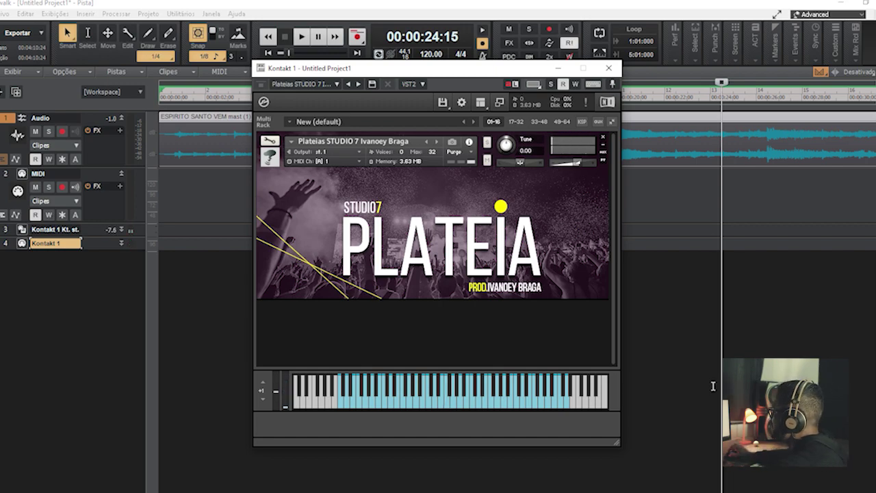
Step: Return the playhead to the project start and play the song while auditioning the crowd samples over its intro
left_click_drag(531, 73, 725, 134)
key("w")
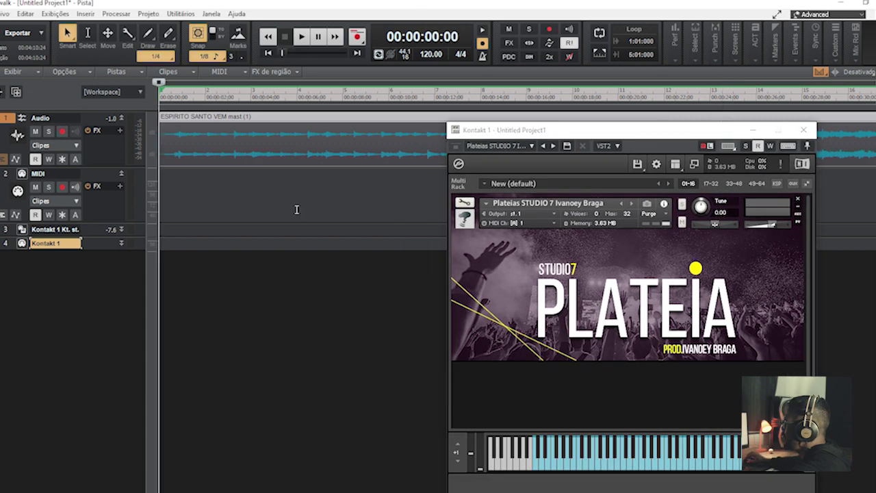
key("space")
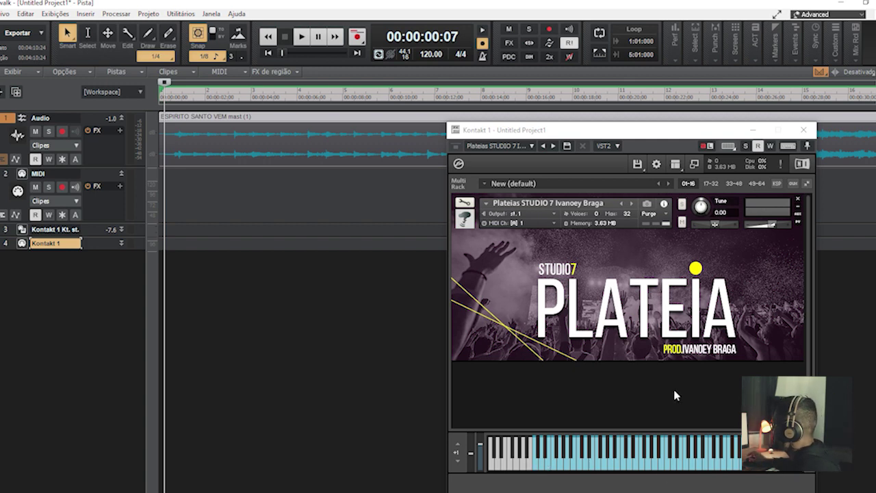
left_click_drag(652, 130, 649, 132)
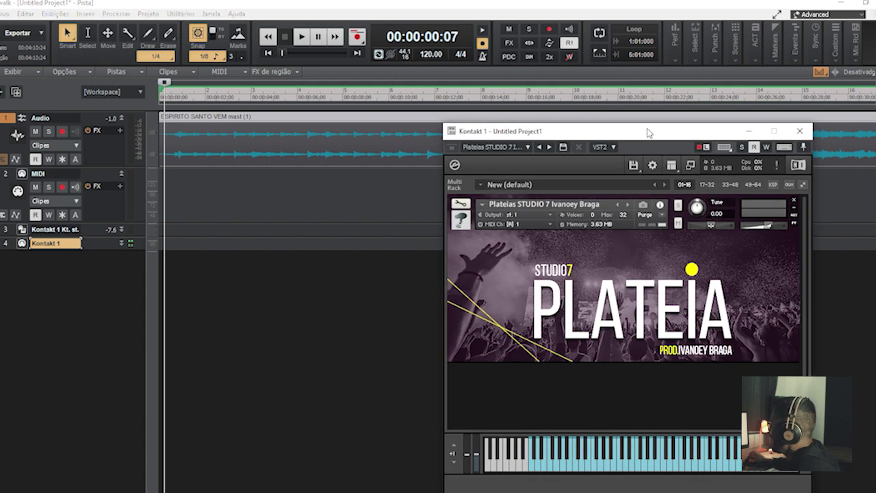
key("space")
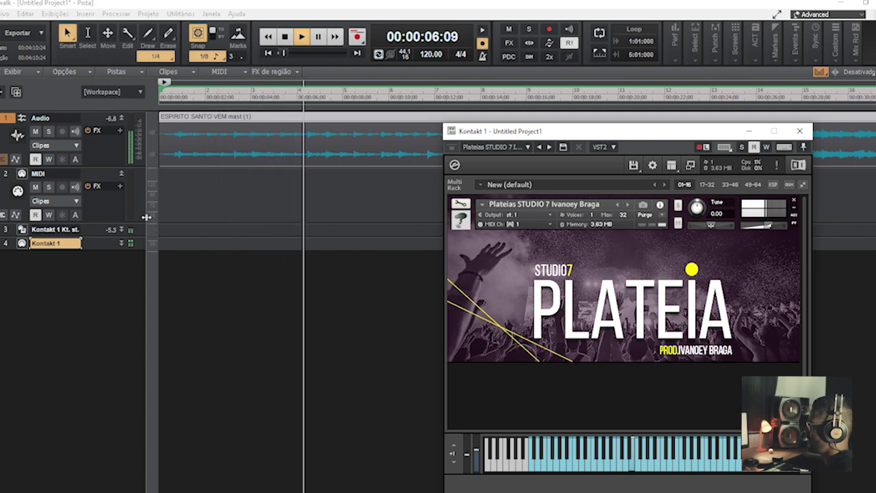
key("space")
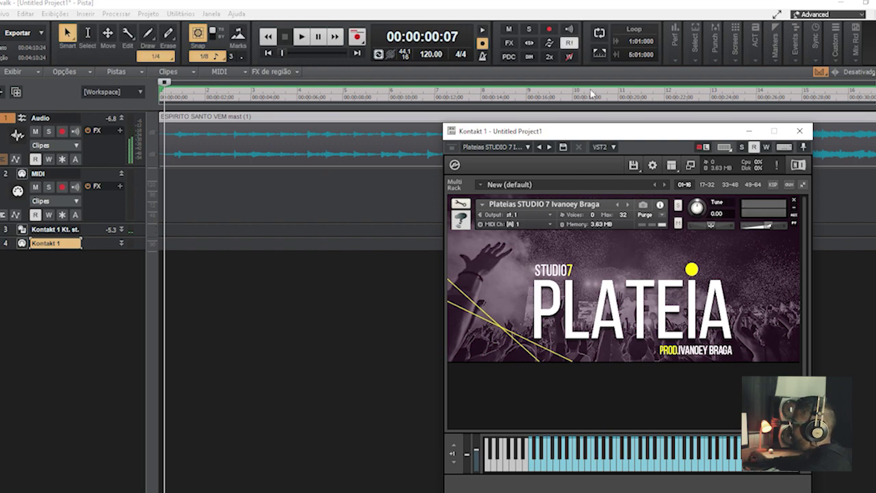
Step: Move the Kontakt window below the audio waveform and set the playhead to 00:00:12:00
left_click_drag(625, 129, 531, 187)
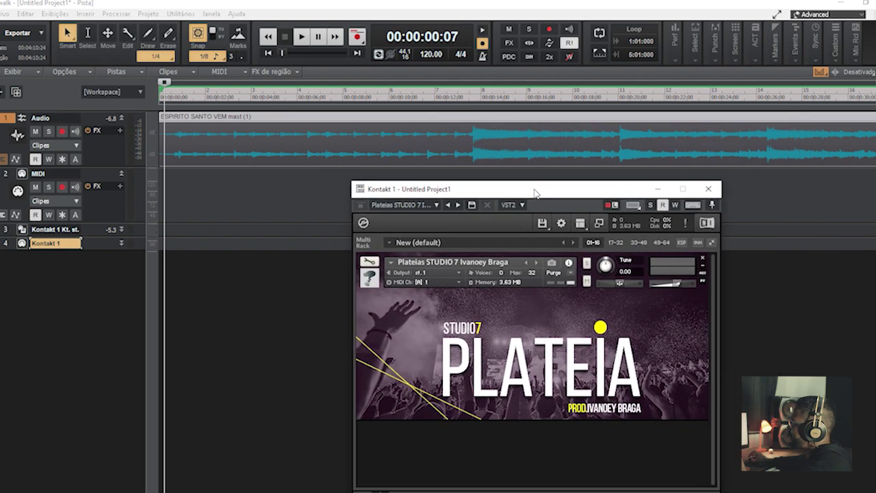
left_click_drag(460, 189, 439, 188)
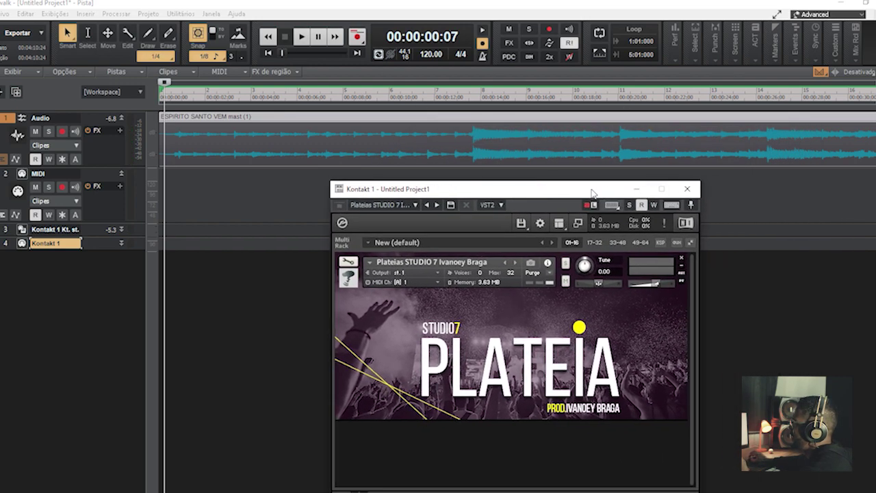
left_click(432, 96)
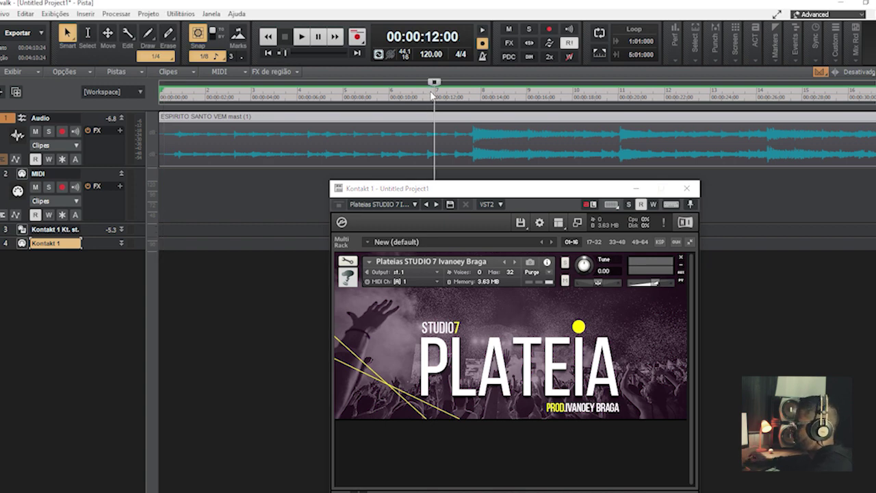